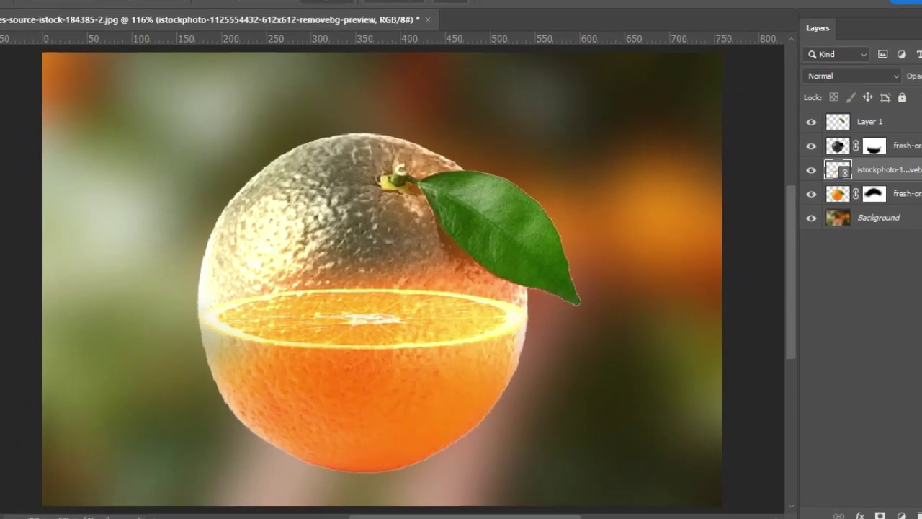
Minimize the finished composite and relaunch Photoshop with oranges-source-istock-184385-2.jpg open
click(446, 506)
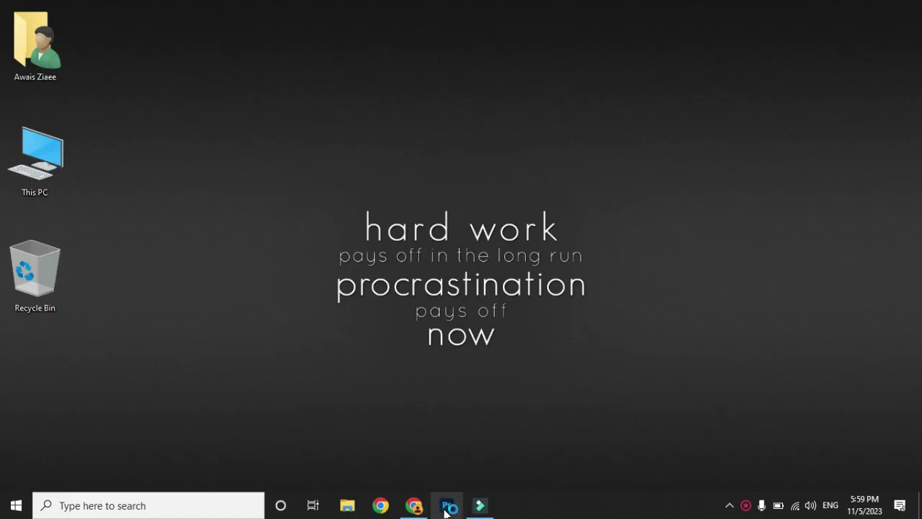
click(446, 508)
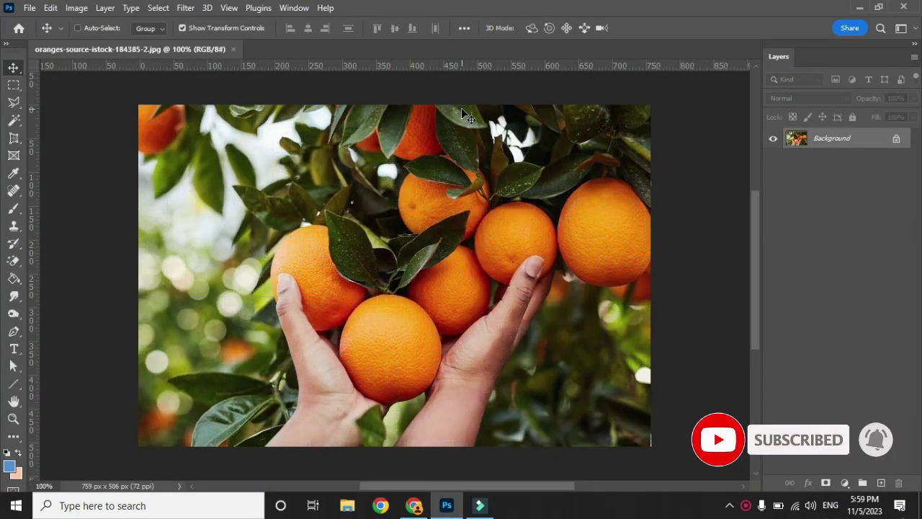
Apply a 30.4 px Gaussian Blur to the orange-grove background
click(193, 9)
mouse_move(193, 180)
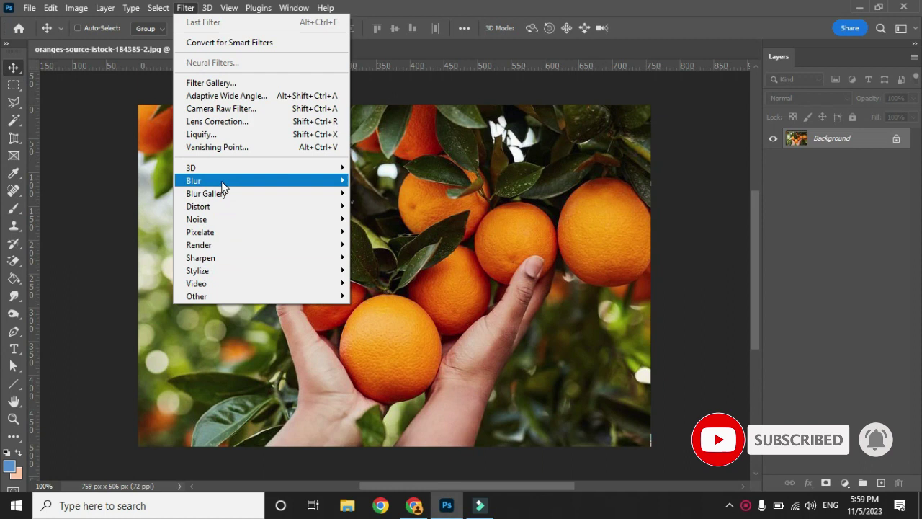
click(412, 232)
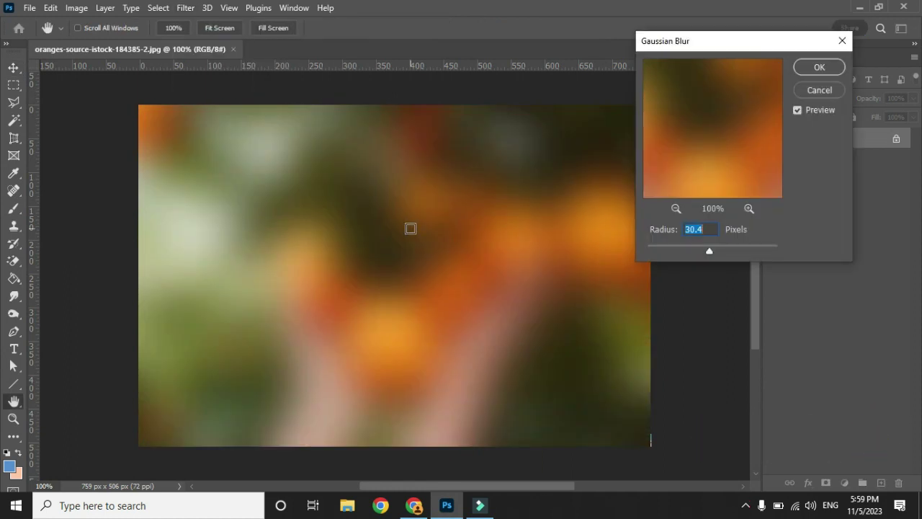
click(820, 67)
Place the fresh-orange cut-out PNG as a linked image and commit it
click(30, 8)
click(58, 303)
double_click(577, 132)
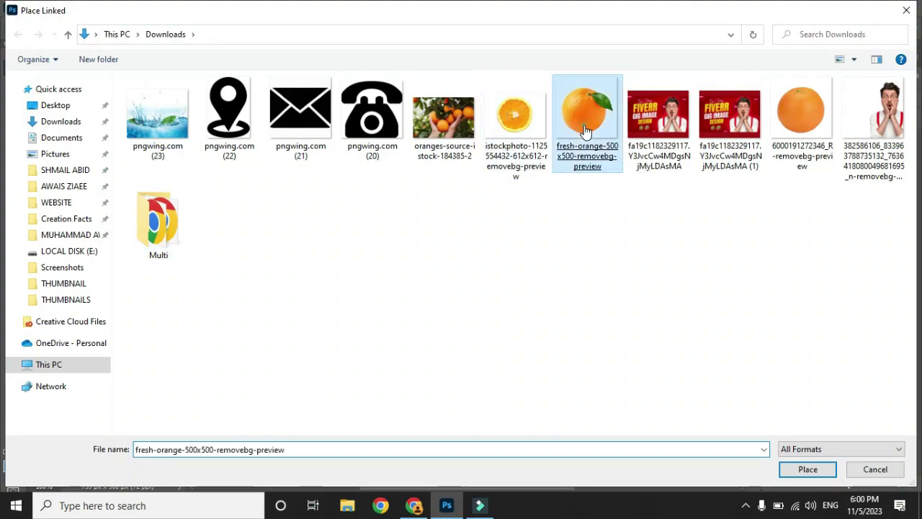
key(Return)
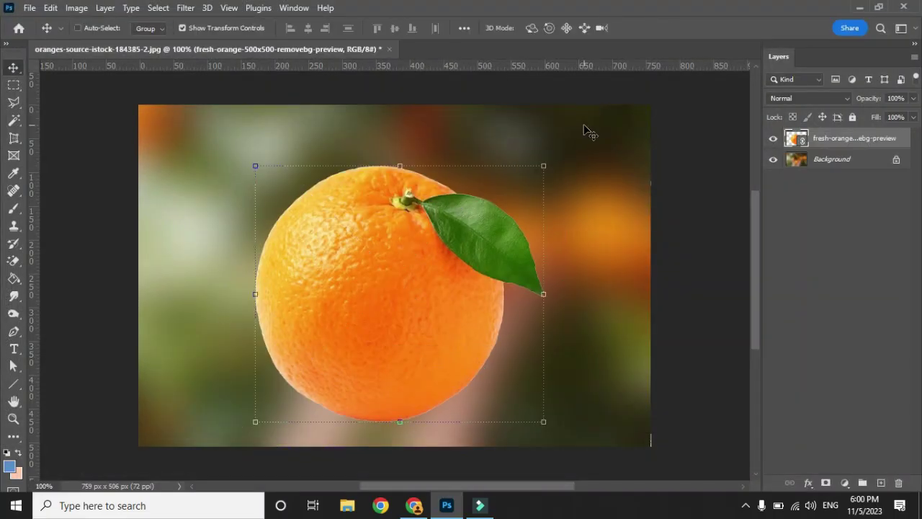
Rasterize the orange layer, duplicate it with Ctrl+J, and hide the original
right_click(888, 140)
click(782, 306)
key(ctrl+j)
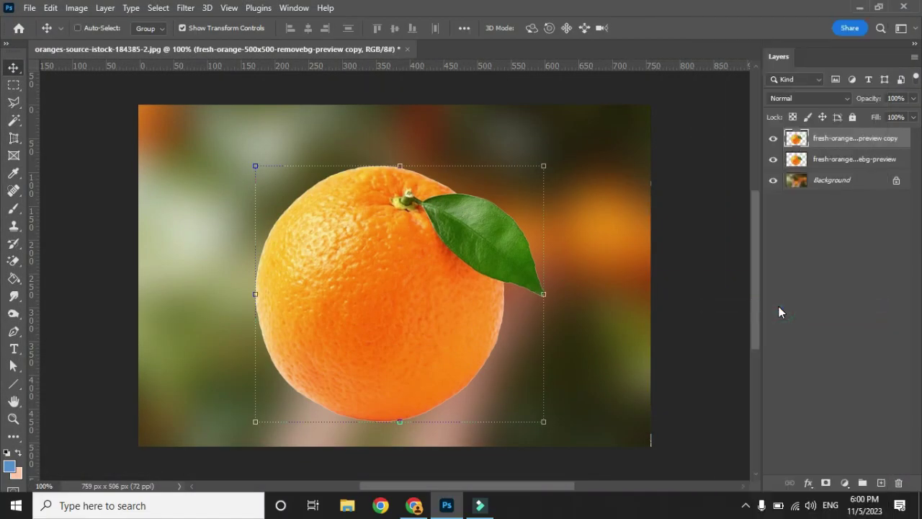
click(773, 159)
key(ctrl+plus)
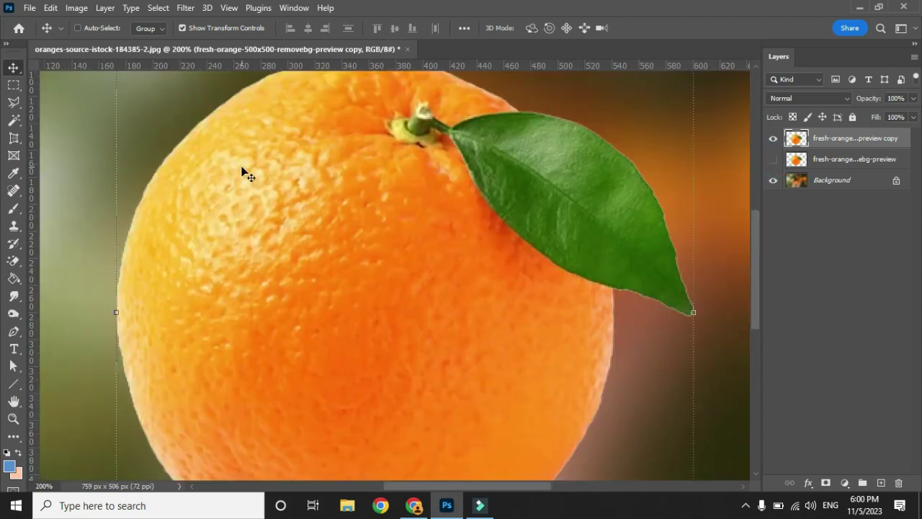
Quick-select the green leaf on the orange copy
click(15, 121)
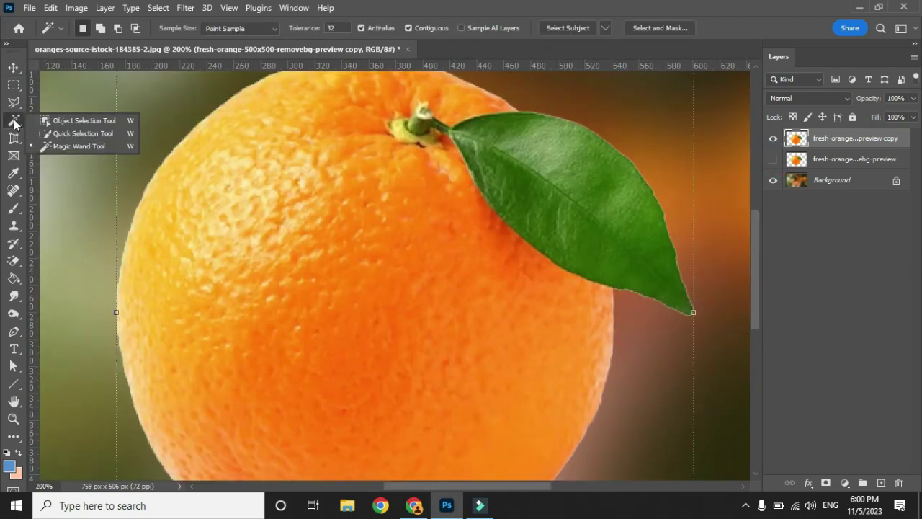
click(80, 133)
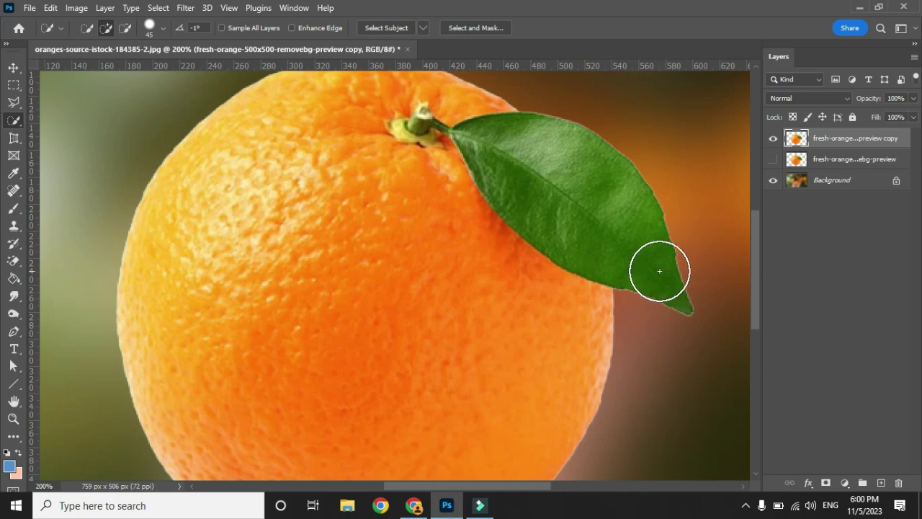
drag(634, 247, 567, 185)
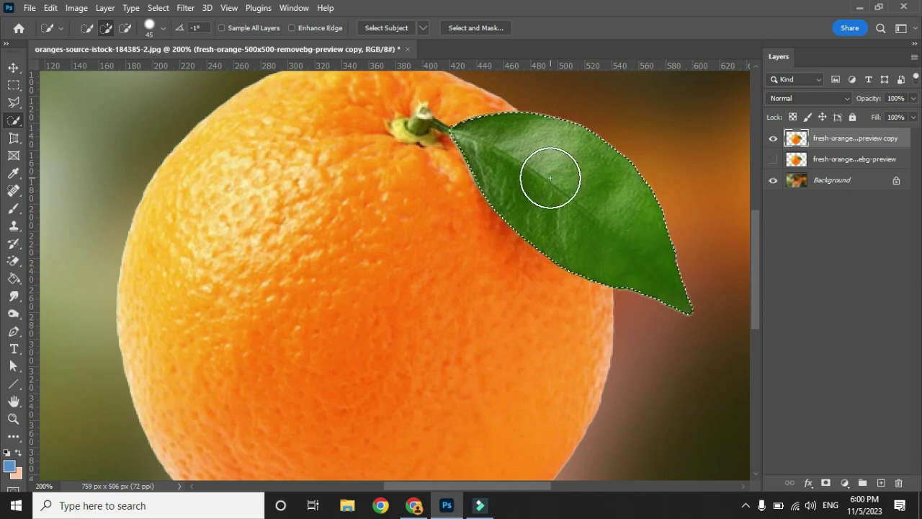
right_click(551, 179)
key(Escape)
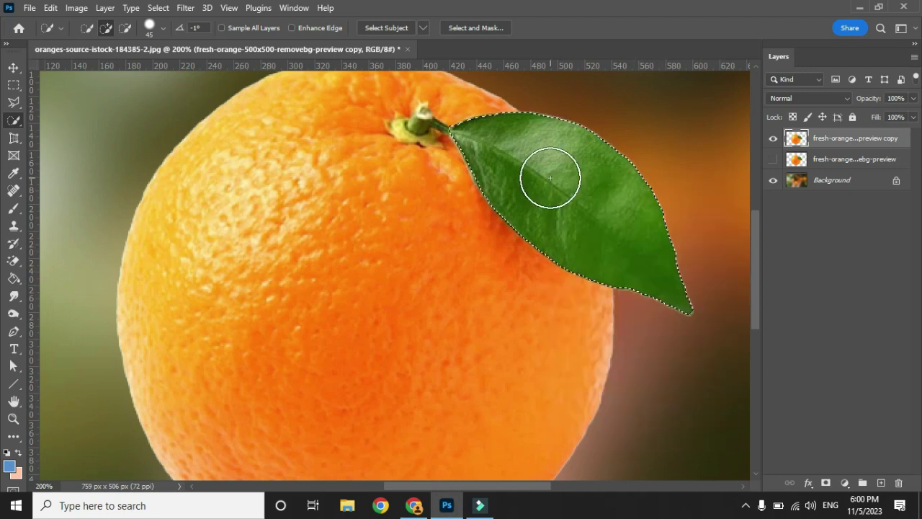
key(bracketleft)
key(bracketleft)
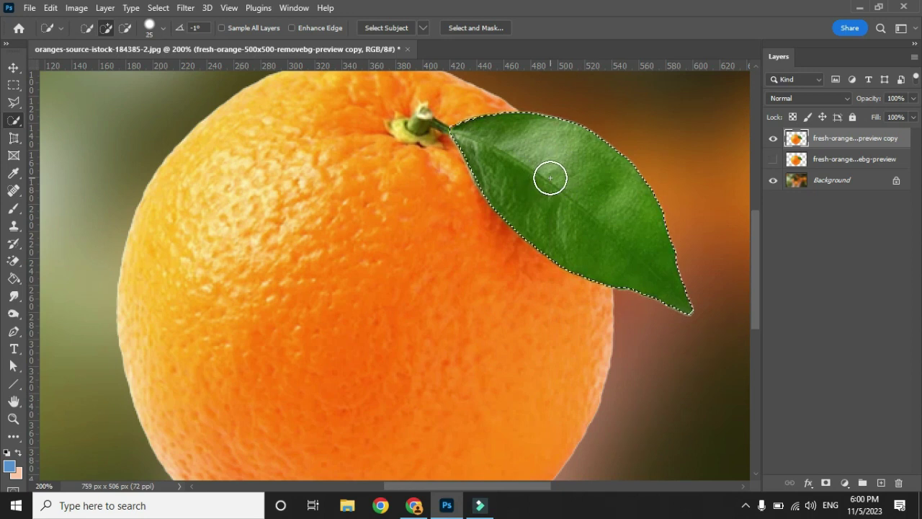
Add the stem and its base with an 8 px brush, subtracting excess with Alt
key(p)
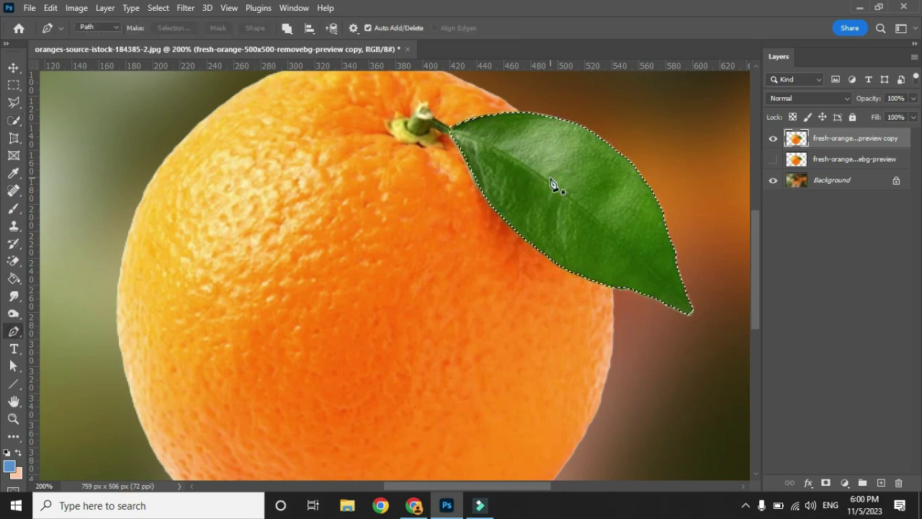
key(ctrl+equal)
key(w)
key(bracketleft)
key(bracketleft)
key(bracketleft)
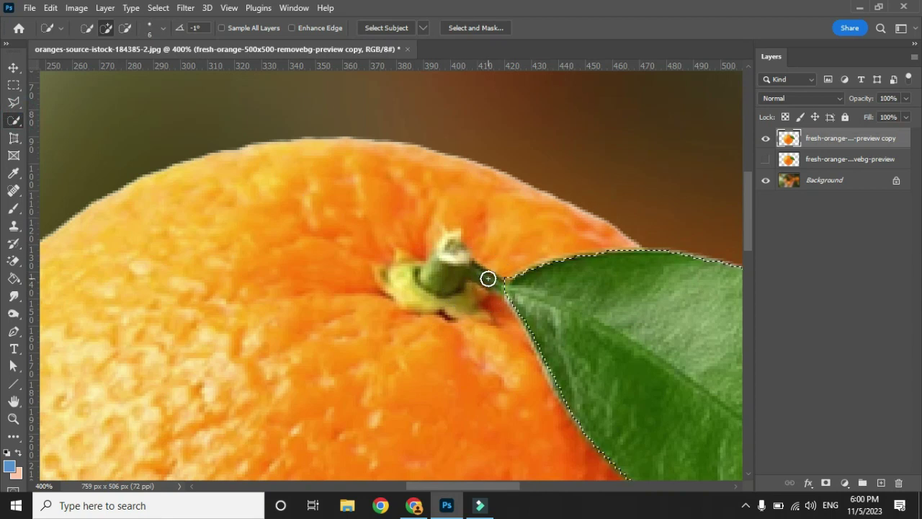
drag(493, 282, 449, 249)
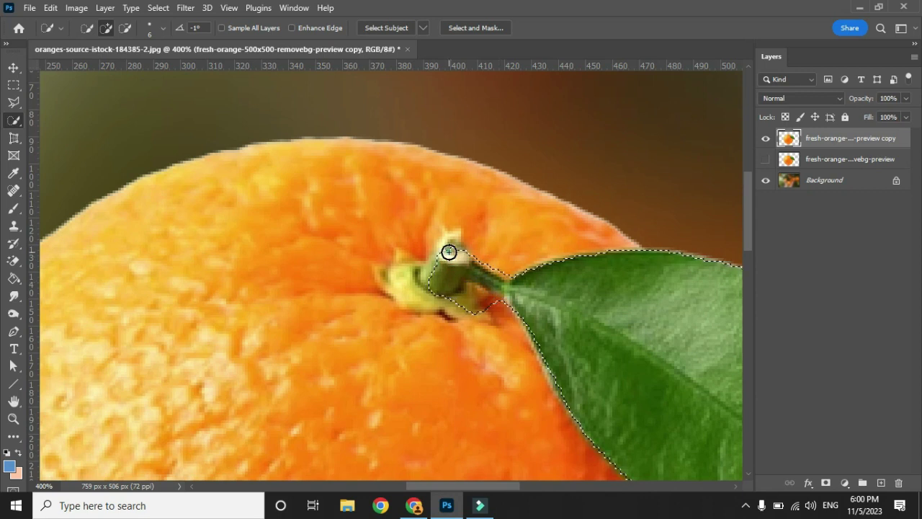
drag(415, 281, 417, 274)
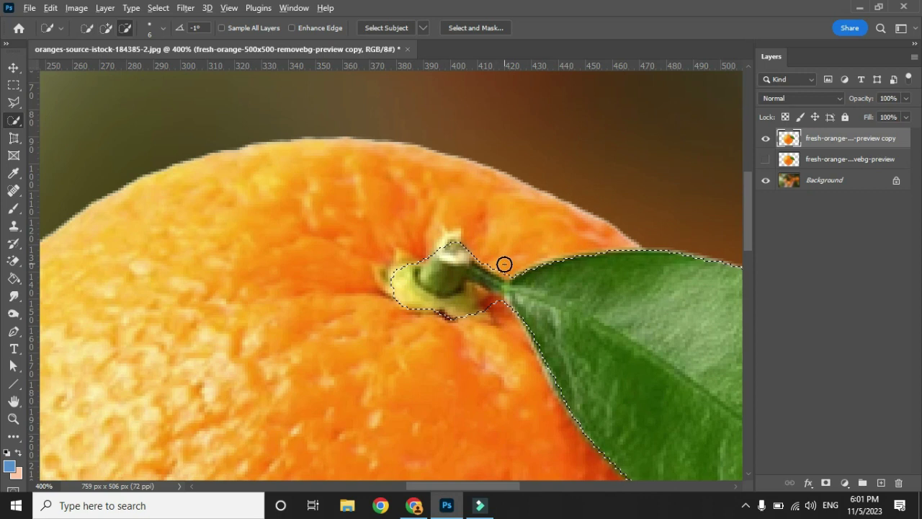
key(alt)
drag(478, 257, 487, 314)
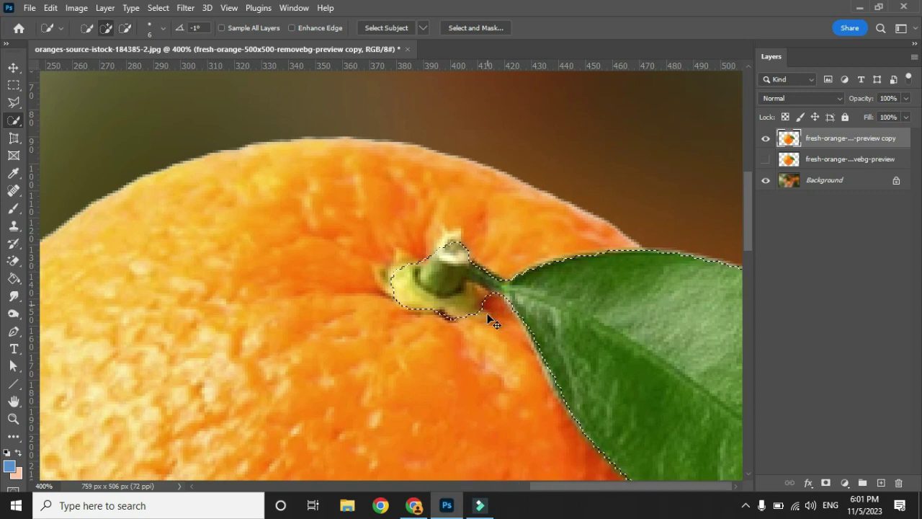
key(ctrl+0)
Copy the leaf and stem to a new Layer 1 and hide it
right_click(488, 216)
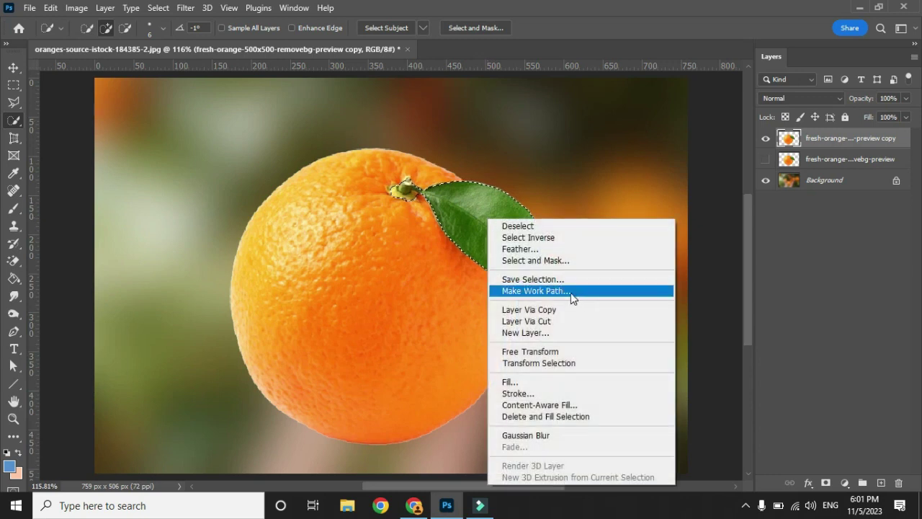
click(555, 309)
click(766, 140)
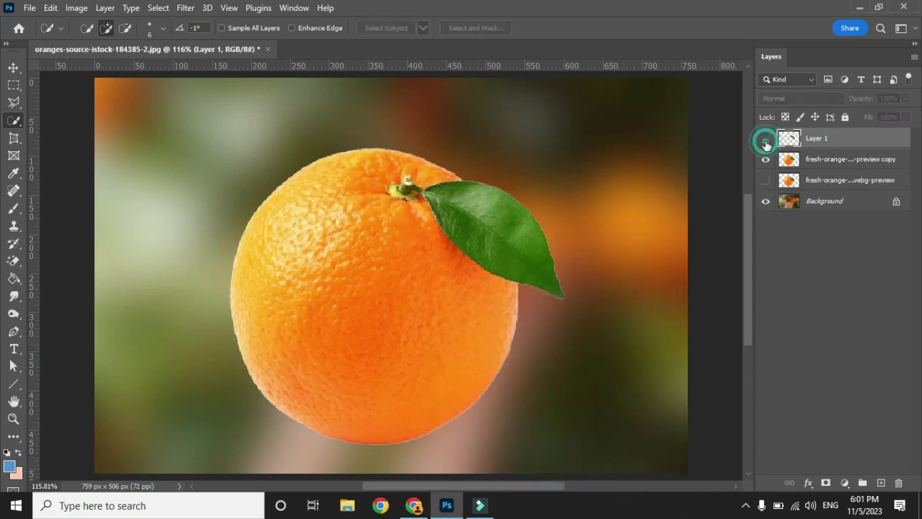
Desaturate the orange copy and set its blend mode to Linear Dodge (Add)
click(824, 166)
click(76, 8)
mouse_move(97, 44)
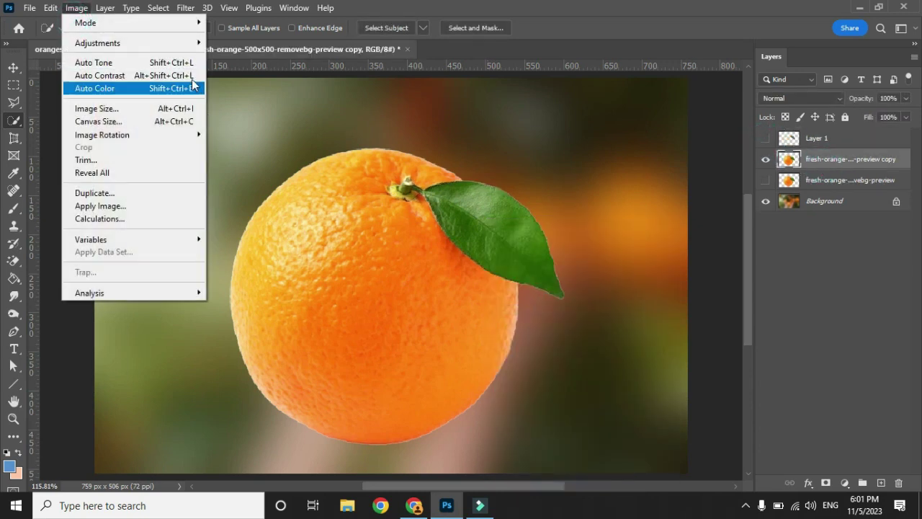
click(271, 302)
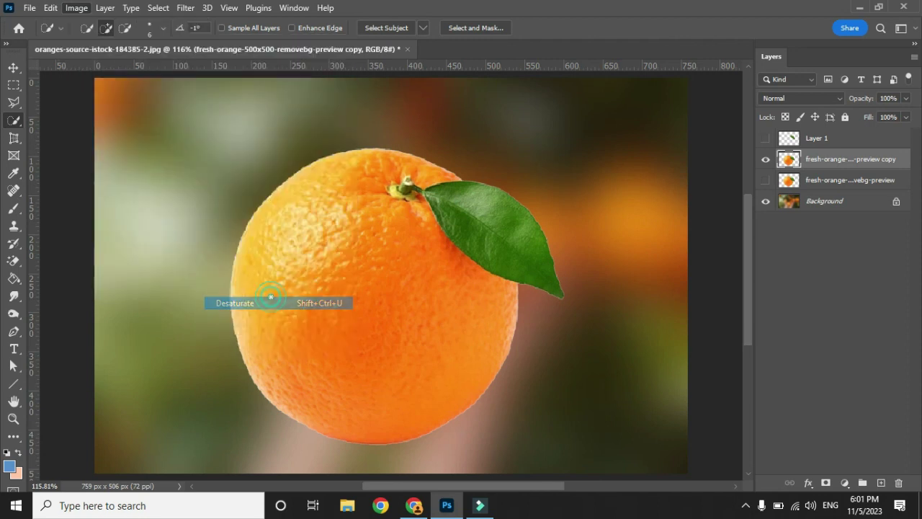
click(827, 102)
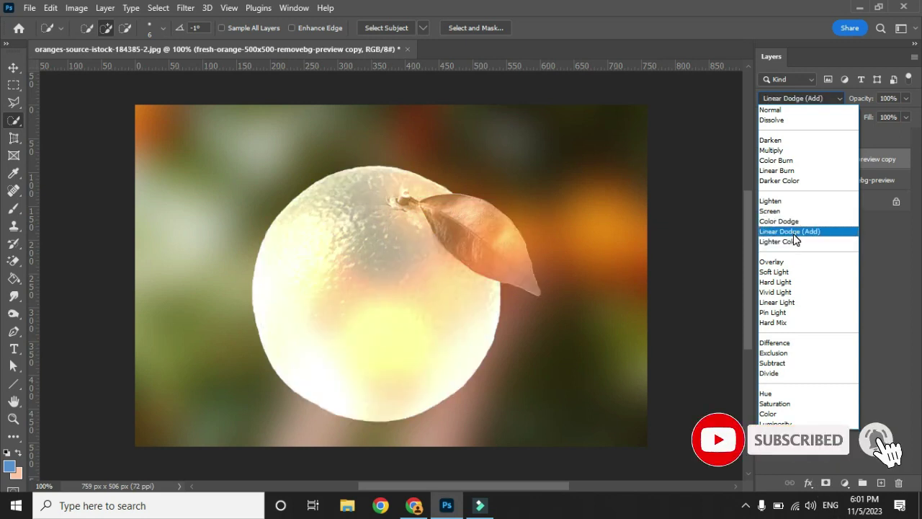
click(793, 233)
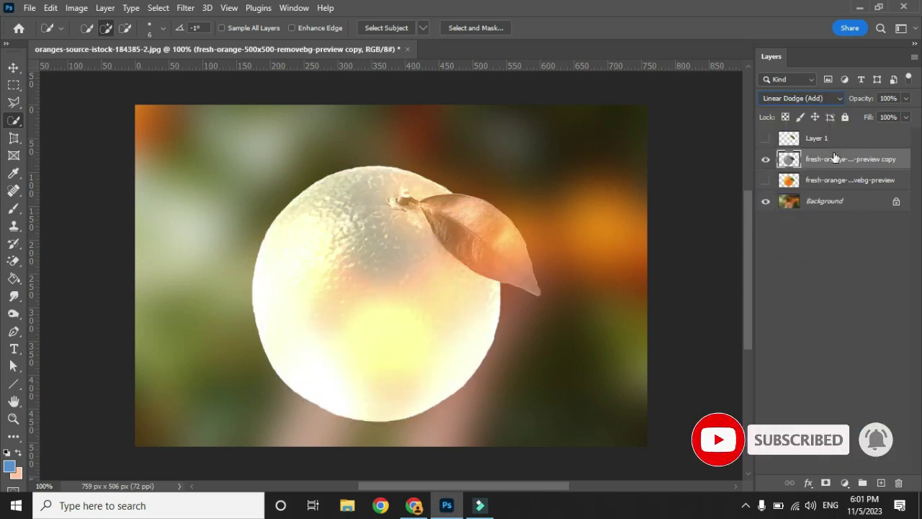
Apply Levels to the orange copy with the black input at 101
key(ctrl+l)
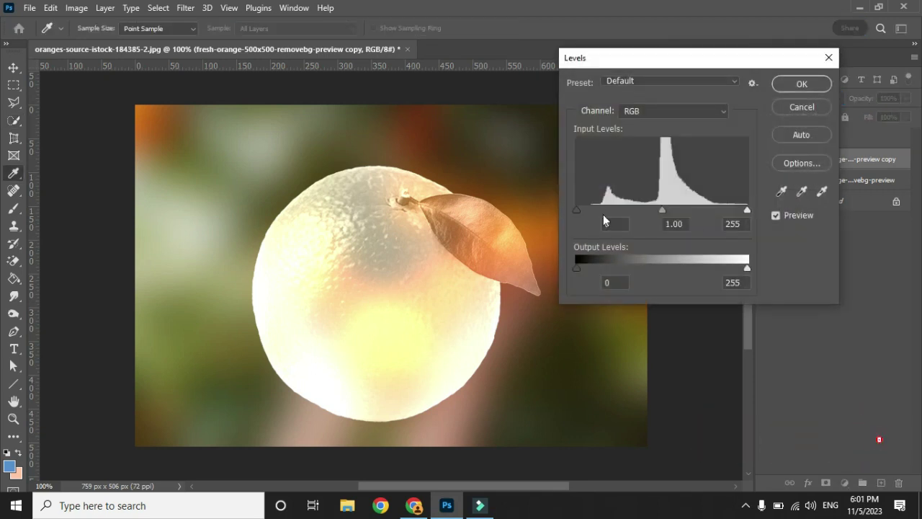
drag(580, 208, 731, 212)
key(Return)
key(w)
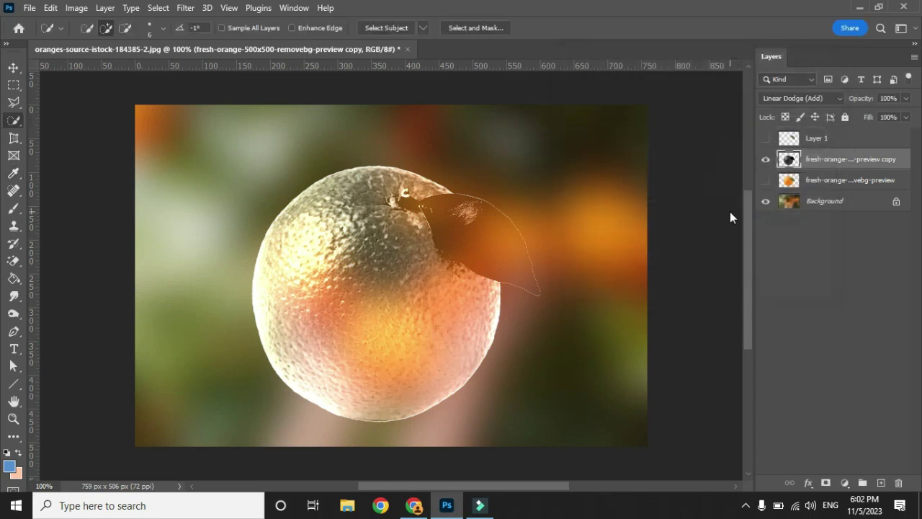
key(ctrl+0)
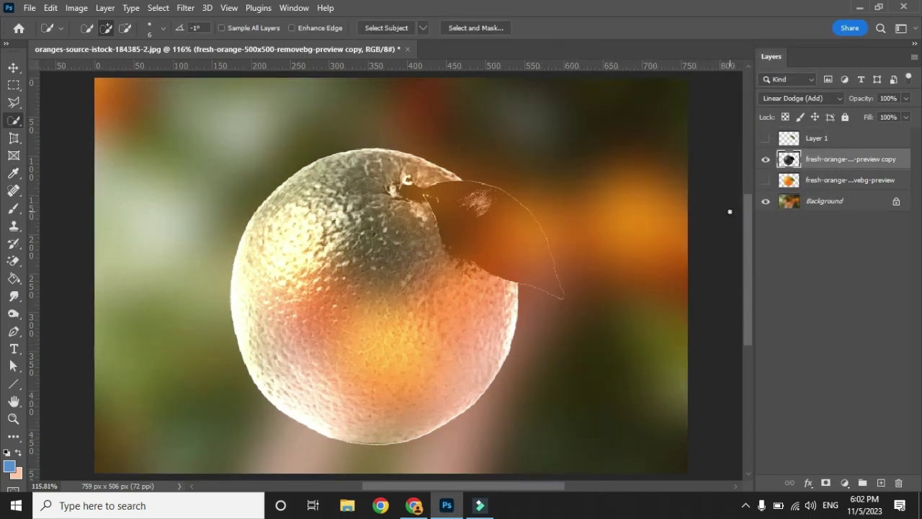
Show Layer 1 again and add a layer mask to the glassy orange copy
click(766, 139)
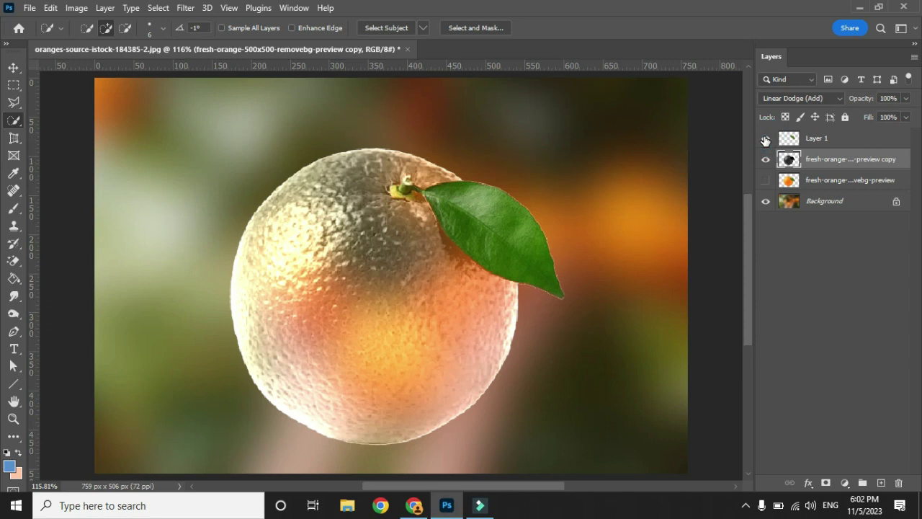
drag(749, 264, 748, 277)
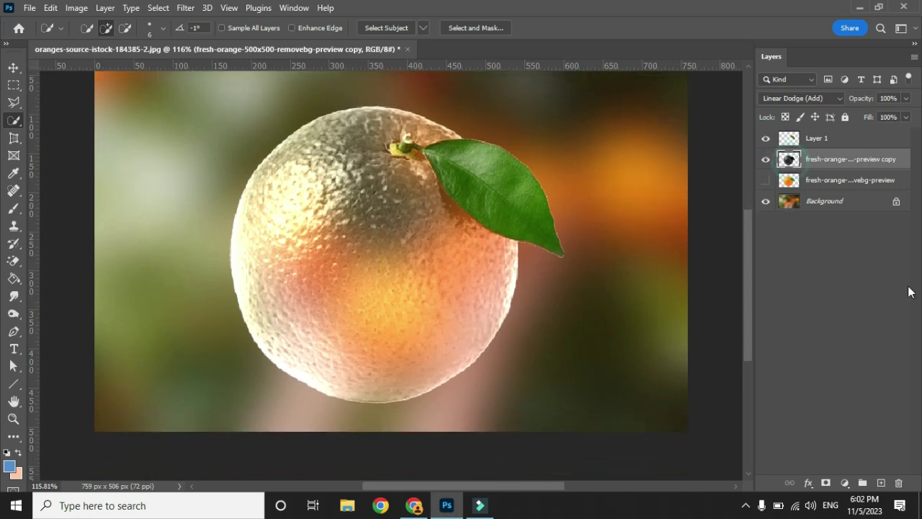
click(826, 485)
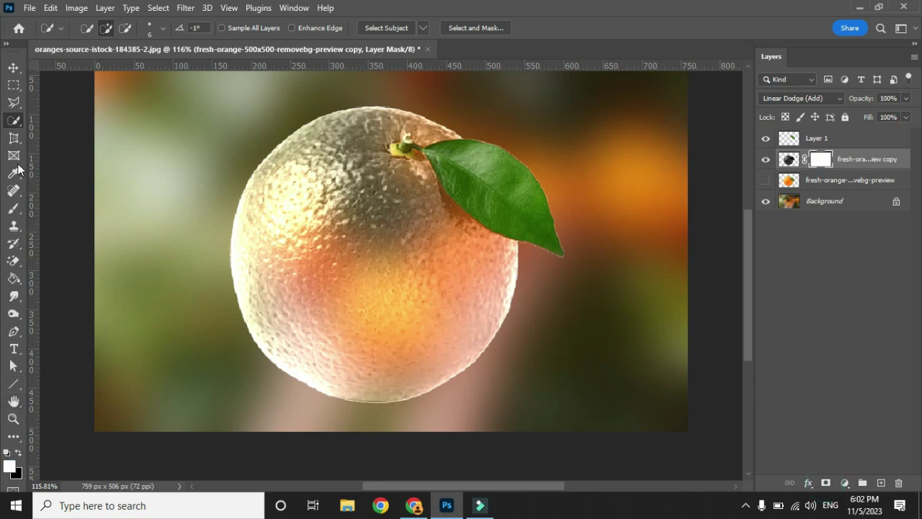
Brush black over the glassy copy's lower half and reveal the original orange layer beneath
click(14, 208)
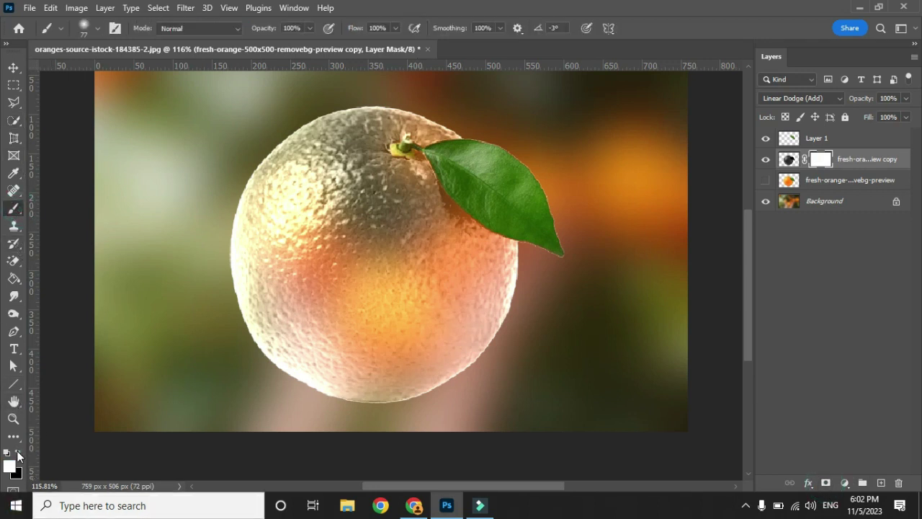
drag(225, 277, 573, 274)
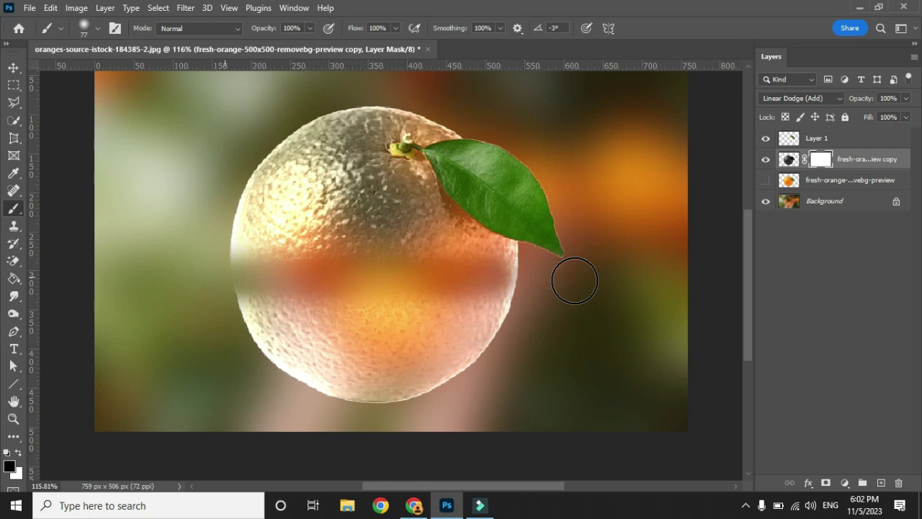
mouse_move(216, 315)
mouse_down()
mouse_move(263, 298)
mouse_move(302, 299)
mouse_up()
key(bracketright)
key(bracketright)
key(bracketright)
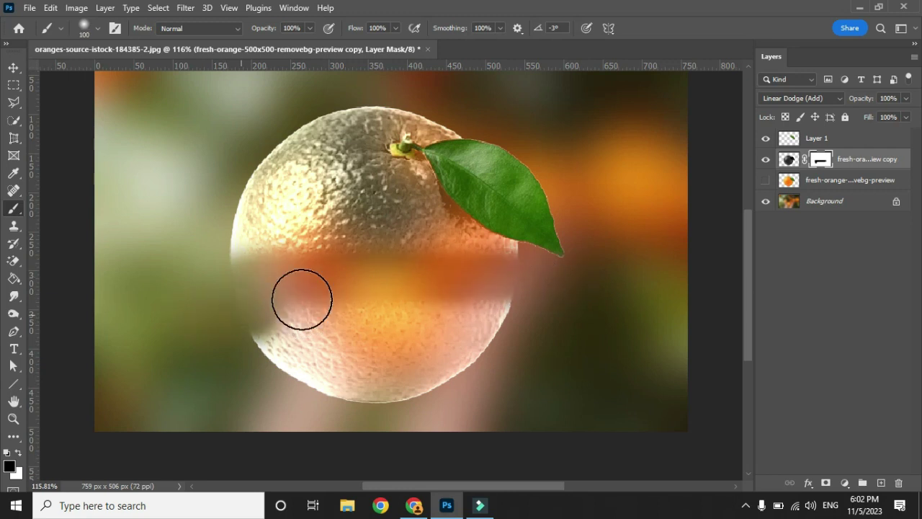
mouse_move(520, 325)
mouse_down()
mouse_move(473, 324)
mouse_move(444, 366)
mouse_move(358, 387)
mouse_move(409, 330)
mouse_move(350, 314)
mouse_move(238, 325)
mouse_move(438, 425)
mouse_move(504, 368)
mouse_up()
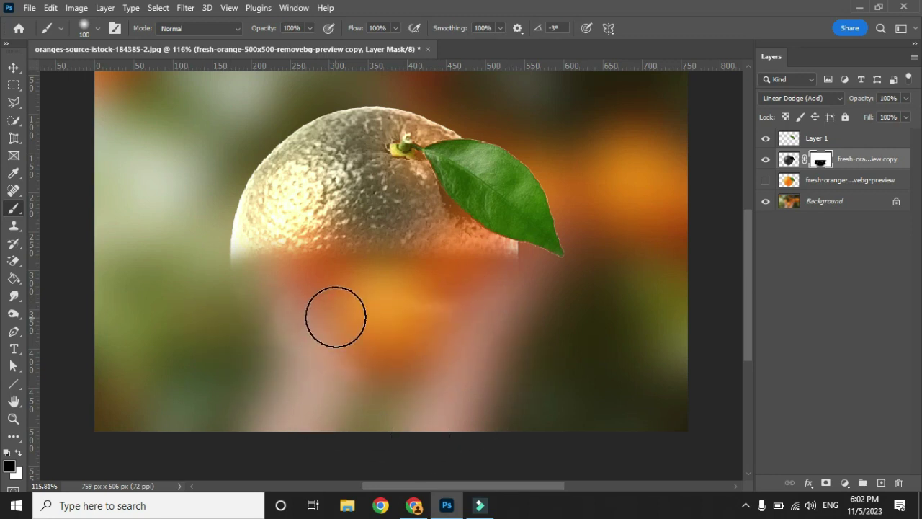
click(767, 180)
click(824, 180)
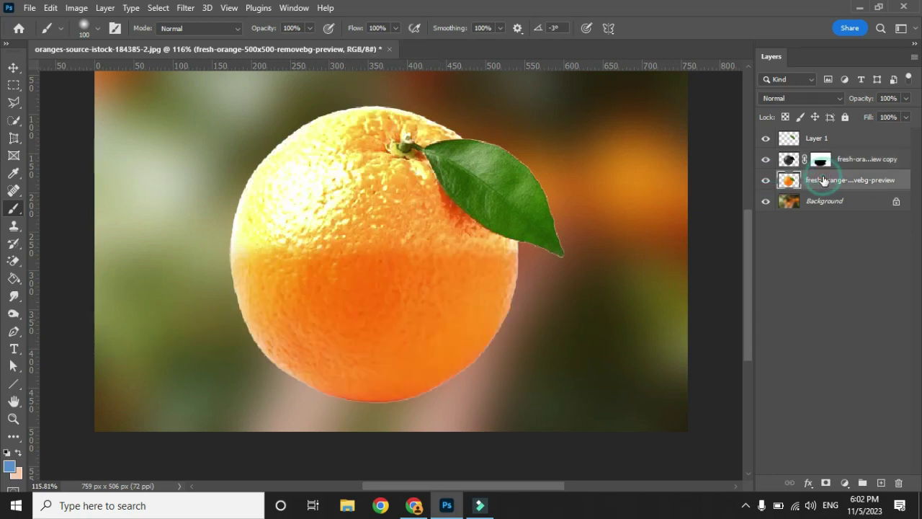
Add a mask to the original orange and paint black over its upper half and middle band
click(825, 483)
mouse_move(379, 112)
mouse_down()
mouse_move(305, 148)
mouse_move(325, 150)
mouse_move(140, 245)
mouse_up()
drag(378, 215, 407, 212)
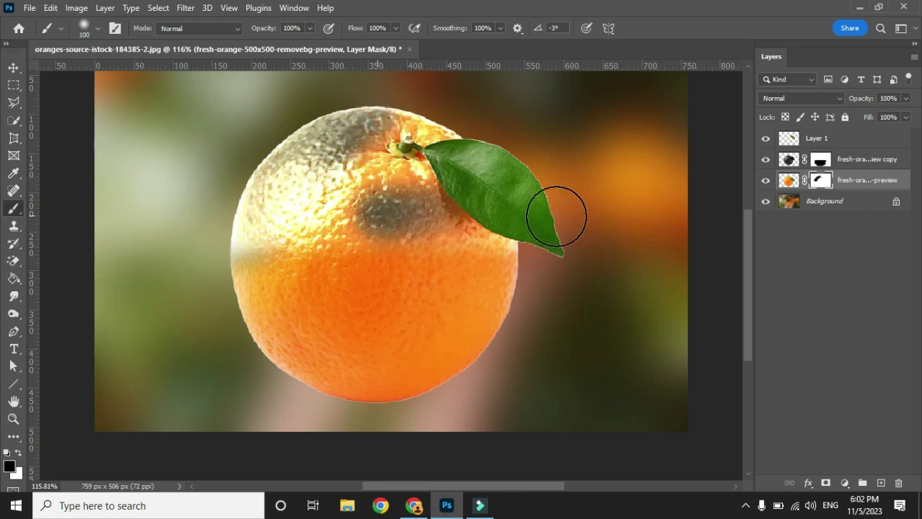
key(bracketright)
key(bracketright)
key(bracketright)
drag(231, 205, 302, 200)
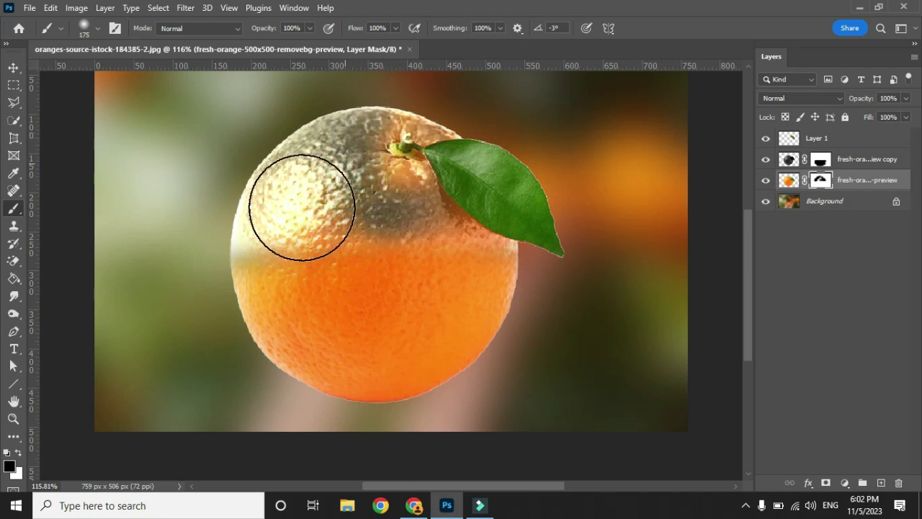
mouse_move(200, 212)
mouse_down()
mouse_move(547, 206)
mouse_move(443, 206)
mouse_up()
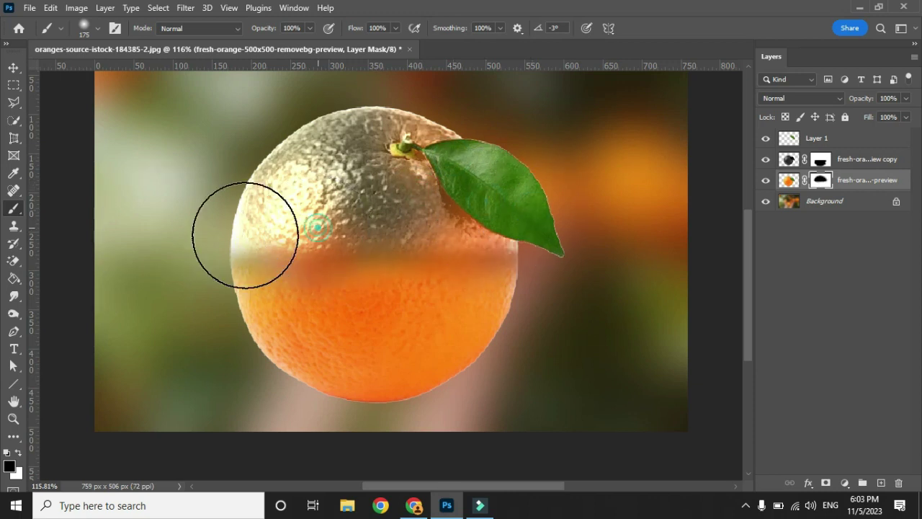
drag(242, 235, 291, 234)
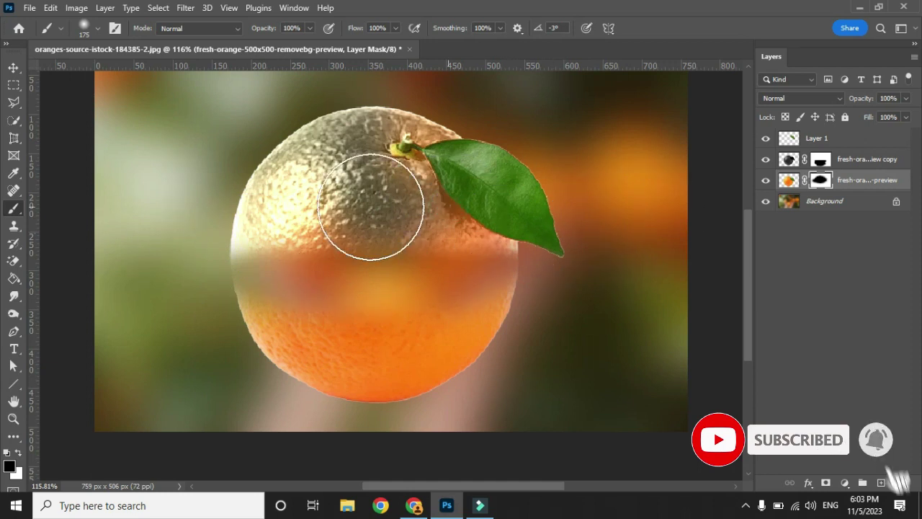
click(828, 165)
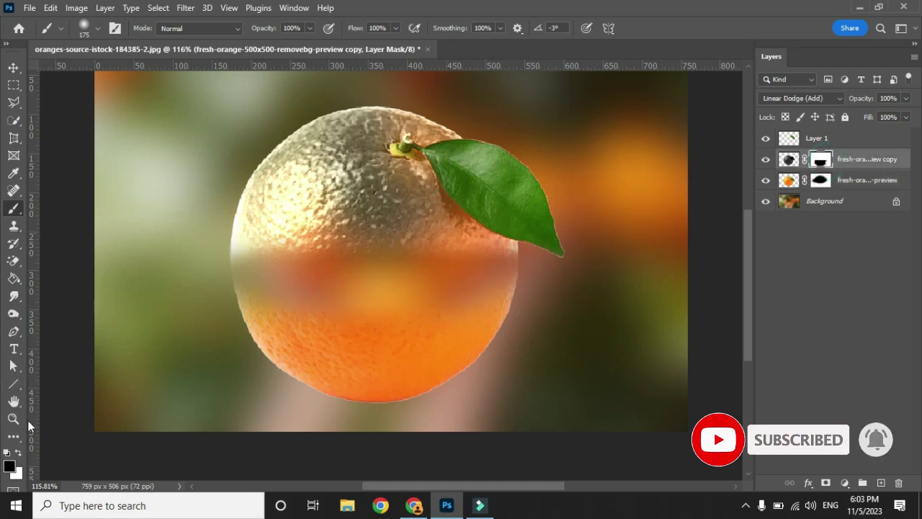
Paint white on both layer masks to restore orange texture in the blurred middle band
click(19, 454)
mouse_move(453, 226)
mouse_down()
mouse_move(270, 225)
mouse_move(490, 267)
mouse_up()
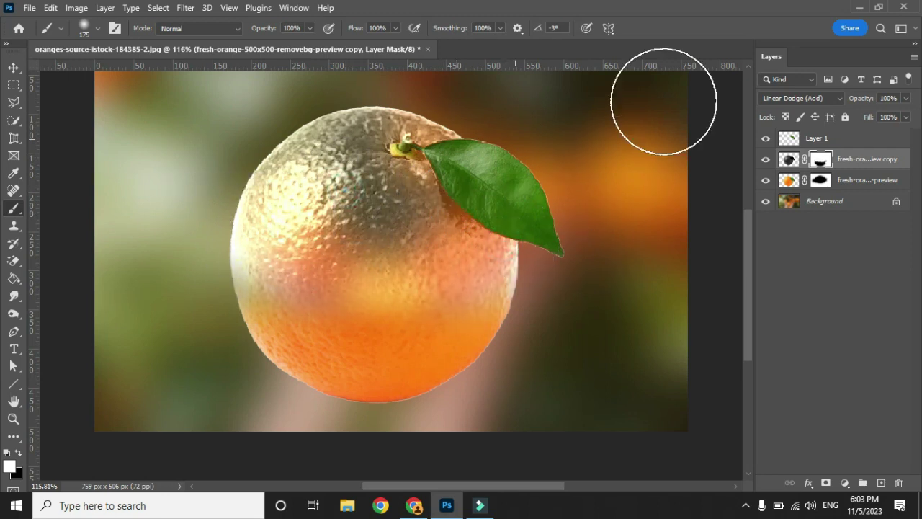
click(822, 180)
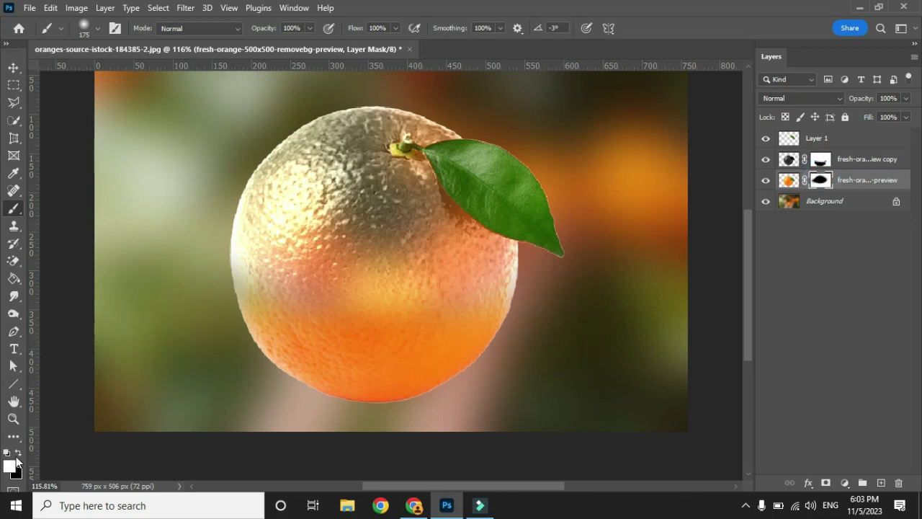
key(x)
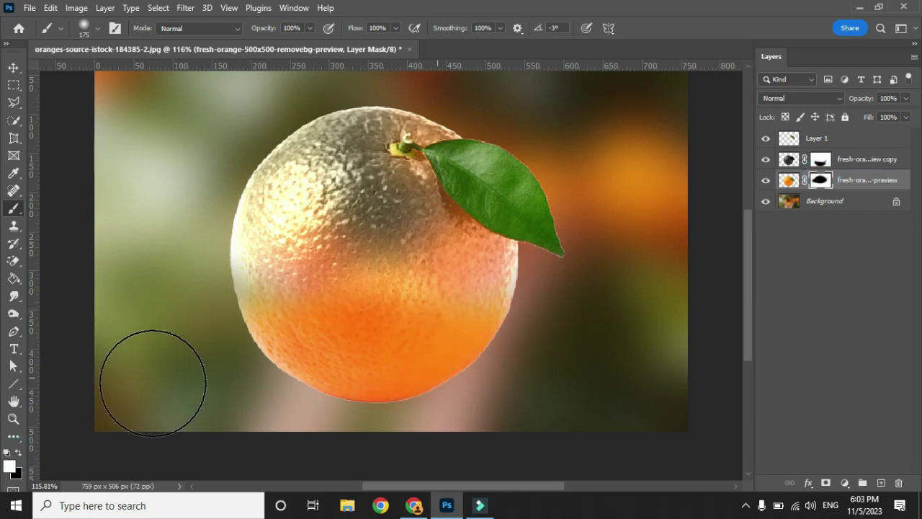
mouse_move(245, 341)
mouse_down()
mouse_move(276, 333)
mouse_move(199, 323)
mouse_move(247, 346)
mouse_up()
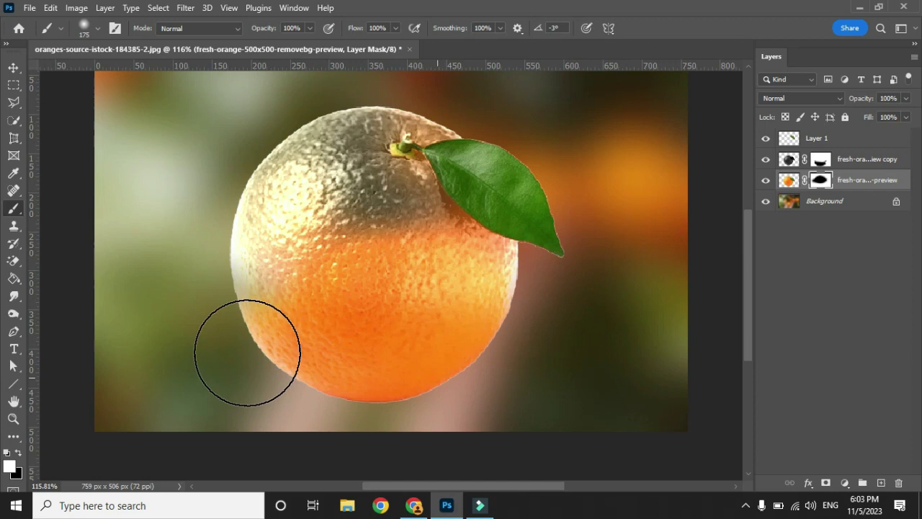
click(30, 7)
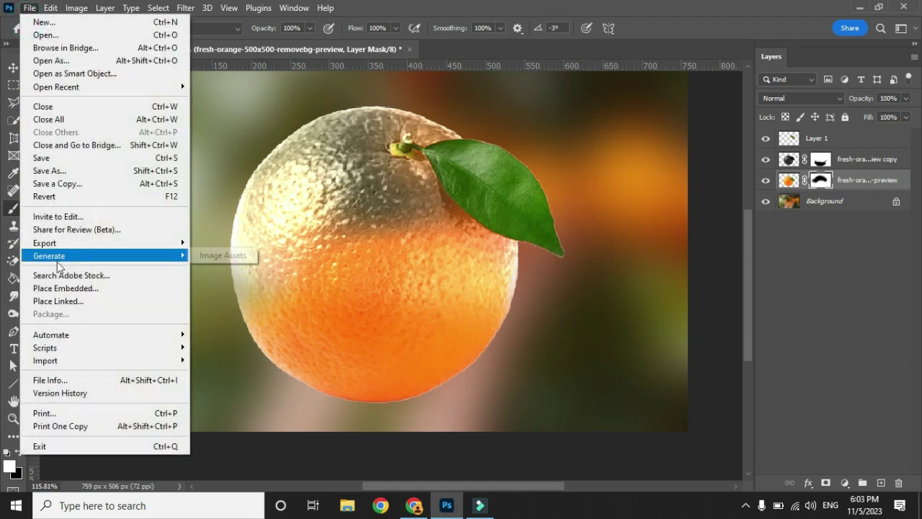
Place the orange-slice image linked and scale it up over the orange
click(60, 301)
double_click(526, 111)
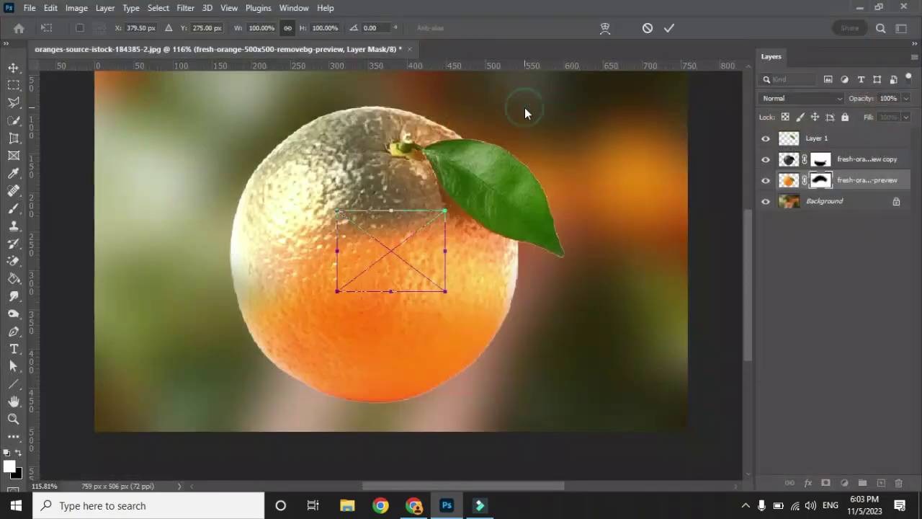
drag(447, 208, 619, 78)
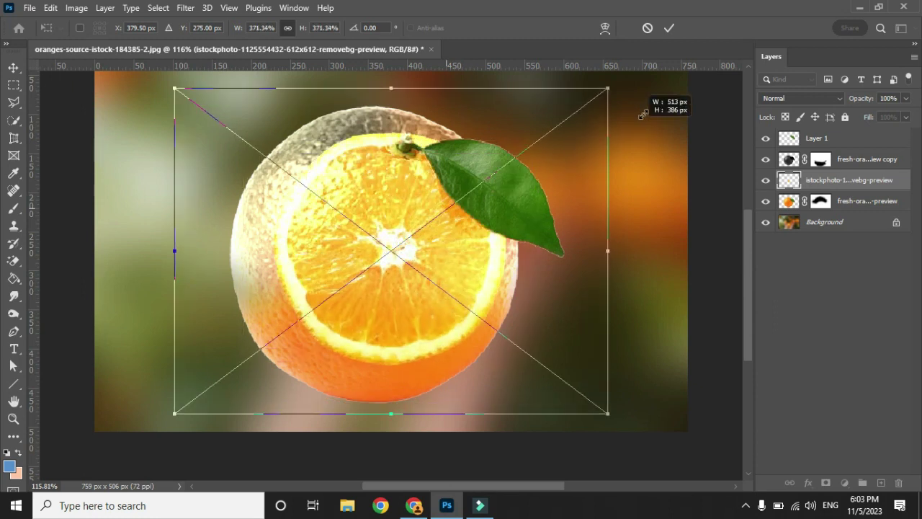
drag(474, 222, 469, 231)
drag(612, 94, 634, 78)
key(Return)
Squash the slice into a thin horizontal band matching the orange's width
key(b)
key(v)
click(381, 116)
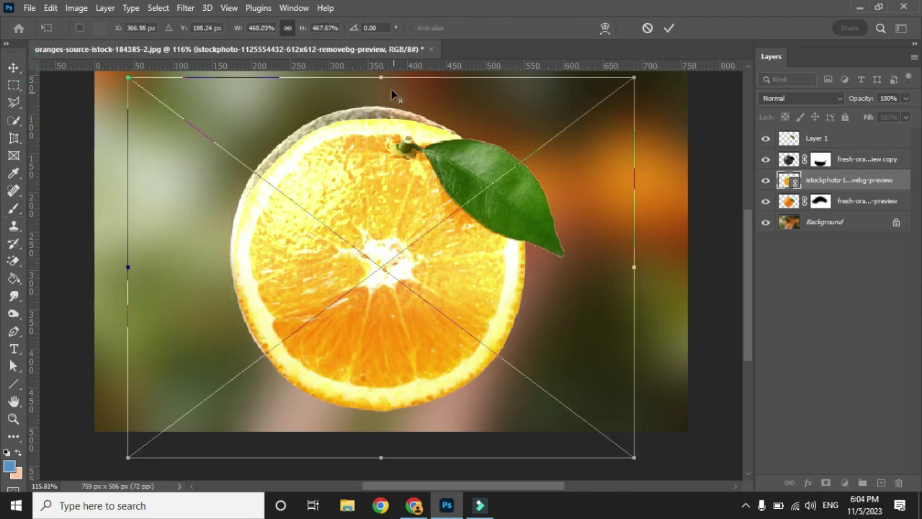
mouse_move(381, 77)
mouse_down()
mouse_move(401, 199)
mouse_move(399, 270)
mouse_up()
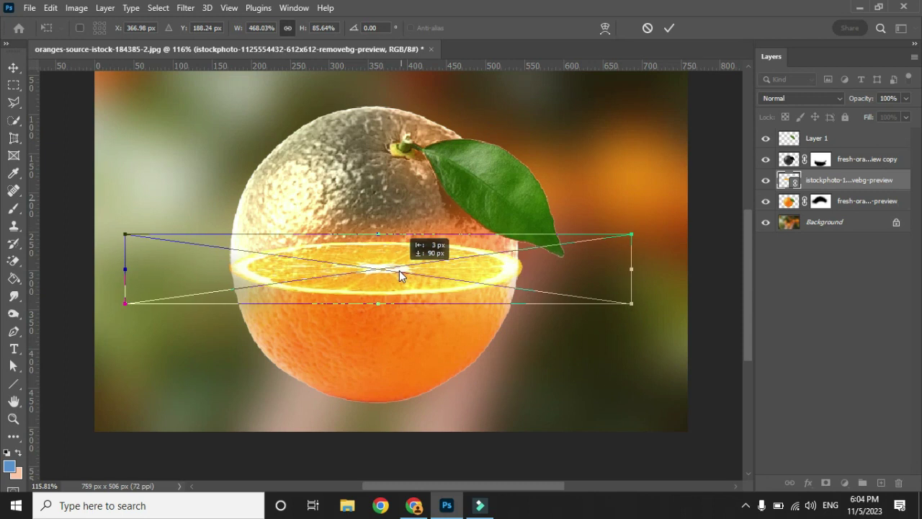
drag(631, 269, 626, 270)
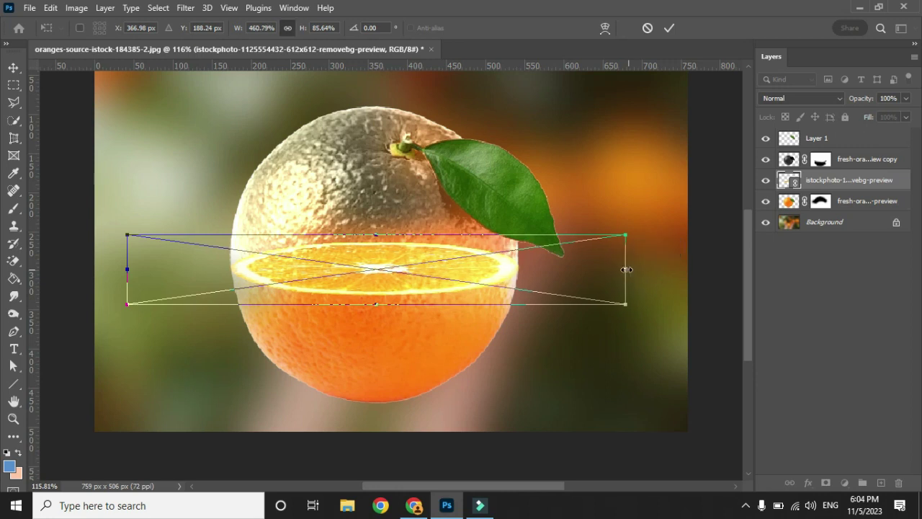
key(Return)
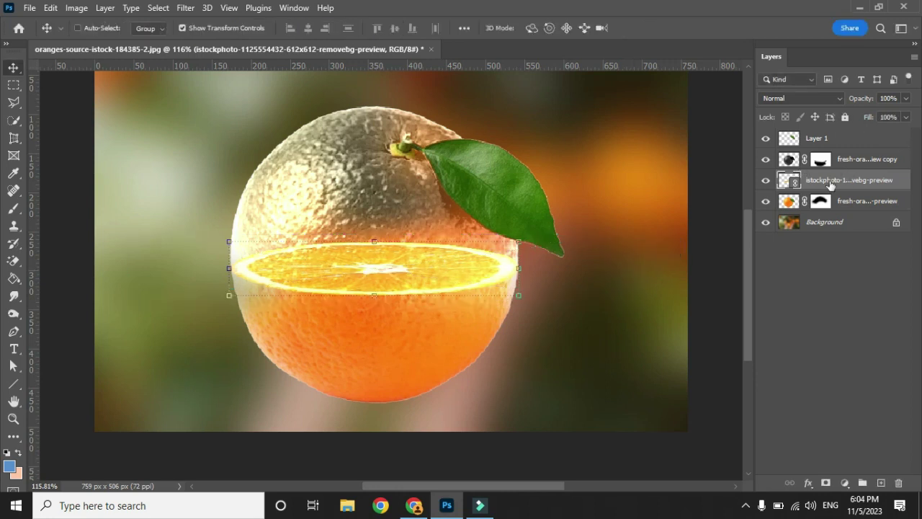
Lower the slice layer to 69% opacity, keep Normal blending, and review the zoomed result
drag(852, 103, 839, 103)
click(803, 98)
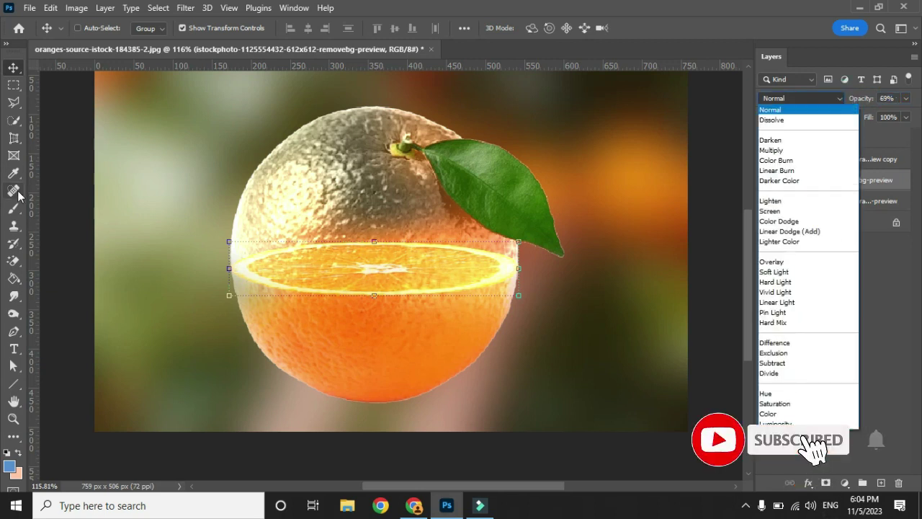
key(Escape)
key(ctrl+minus)
key(ctrl+minus)
key(ctrl+minus)
key(ctrl+minus)
click(16, 139)
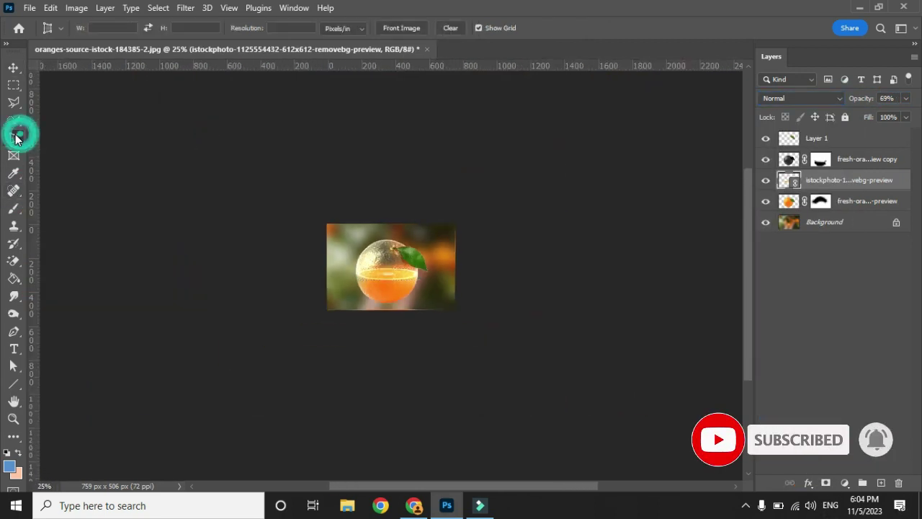
key(ctrl+plus)
key(ctrl+plus)
key(ctrl+plus)
key(ctrl+plus)
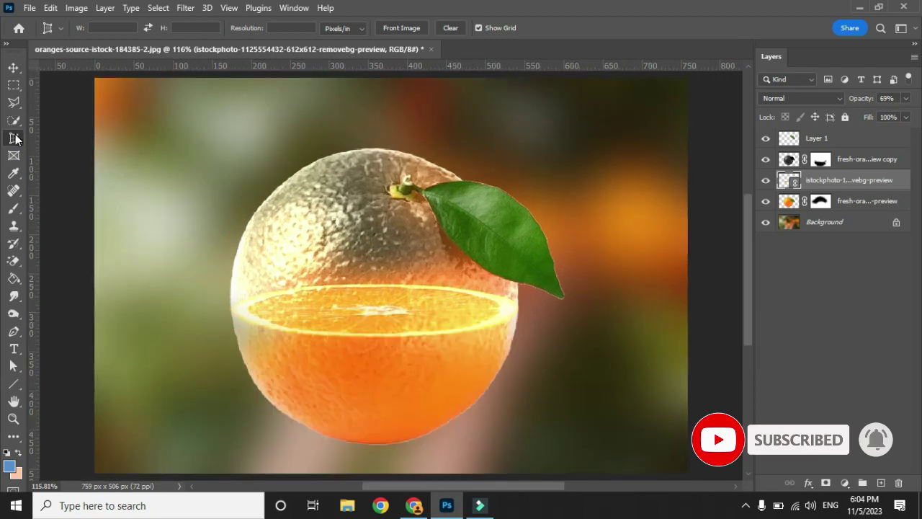